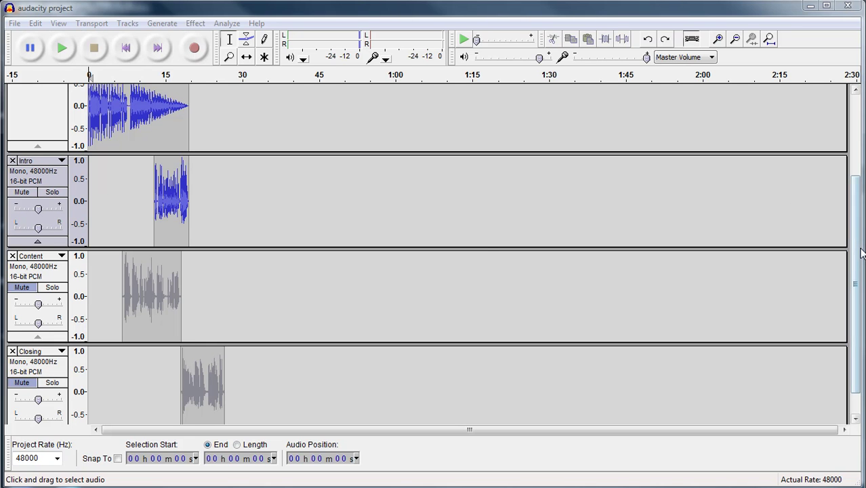
# Step: Unmute the Content and Closing tracks
pyautogui.moveTo(857, 252); pyautogui.dragTo(851, 175)
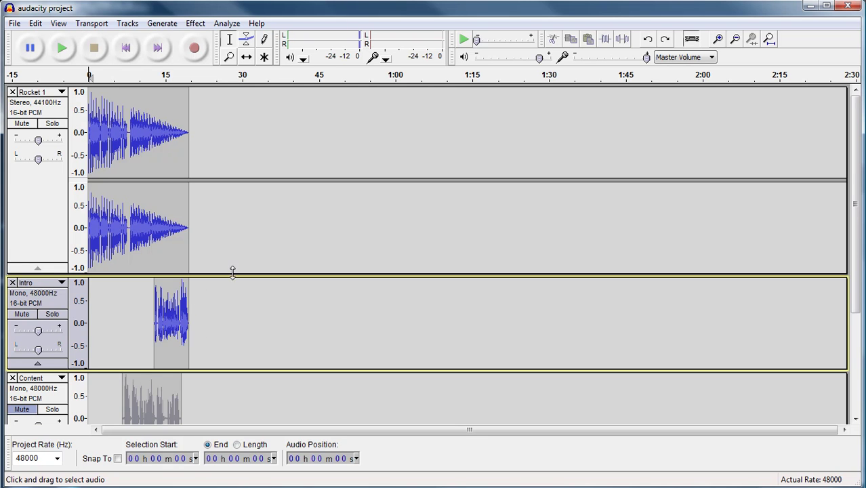
pyautogui.click(246, 57)
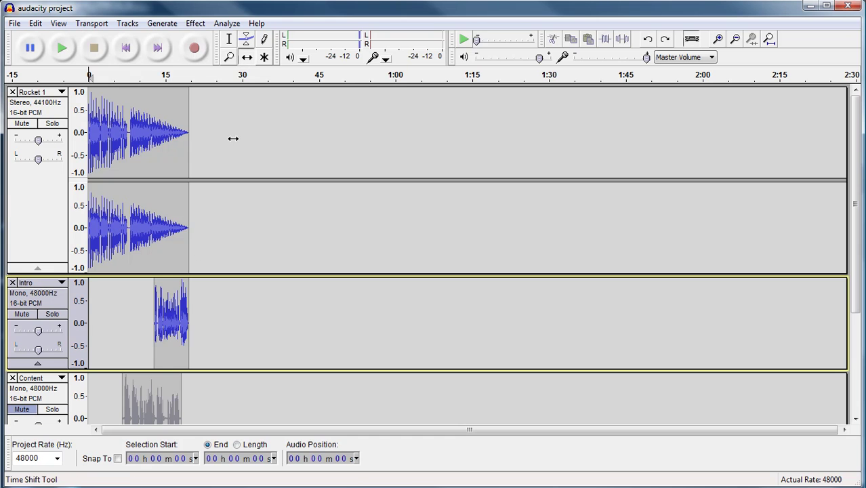
pyautogui.moveTo(172, 324)
pyautogui.mouseDown()
pyautogui.moveTo(158, 325)
pyautogui.moveTo(172, 325)
pyautogui.mouseUp()
pyautogui.scroll(-4, 300, 310)
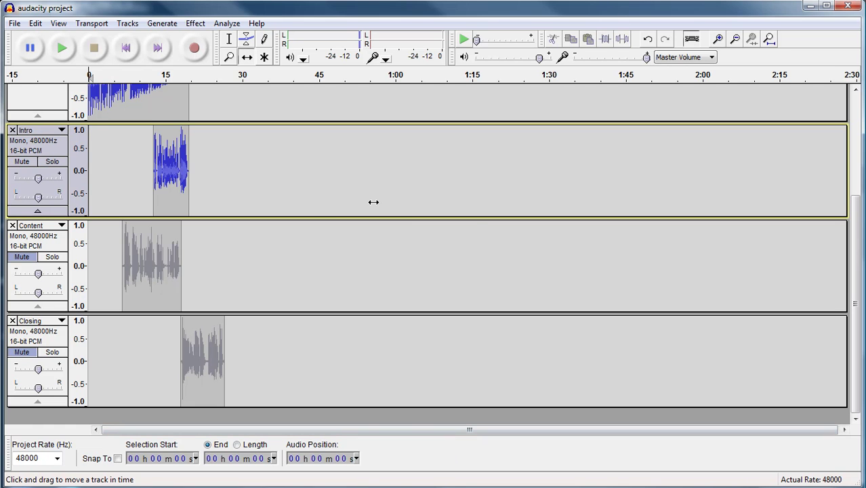
pyautogui.scroll(2, 401, 226)
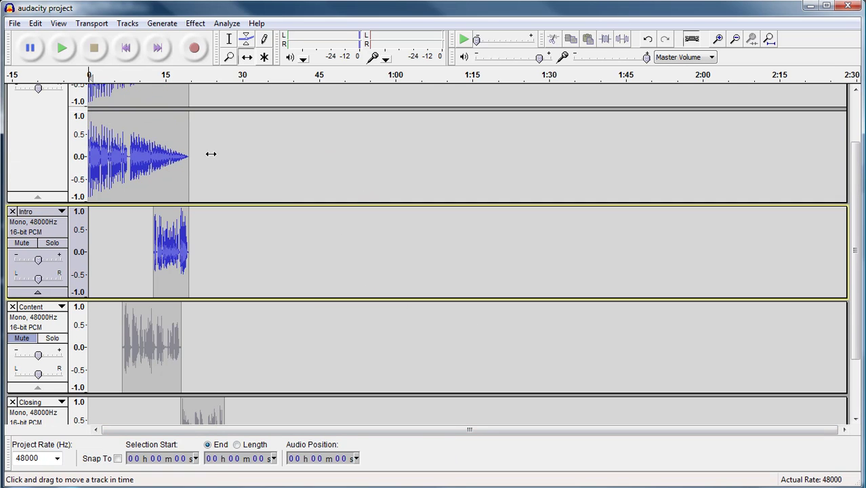
pyautogui.scroll(-2, 312, 197)
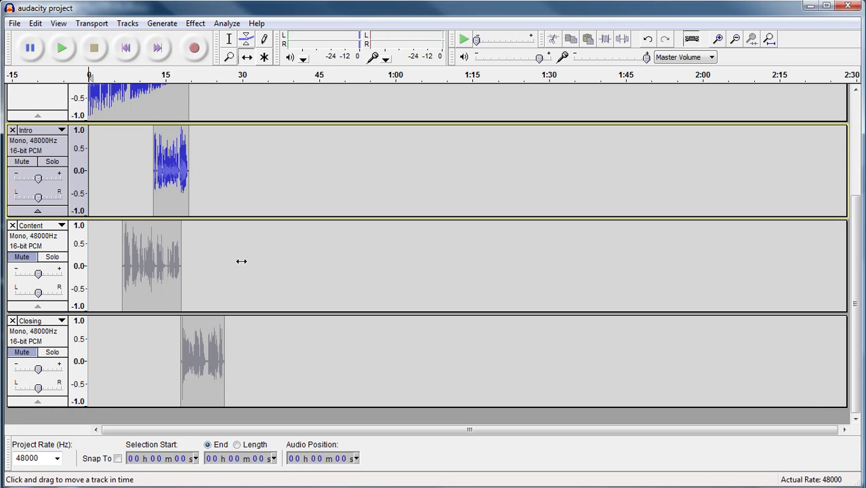
pyautogui.click(22, 257)
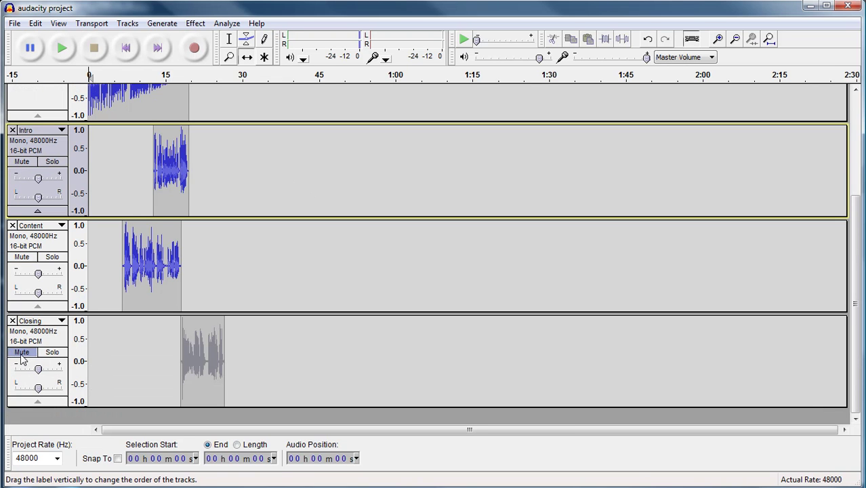
pyautogui.click(22, 352)
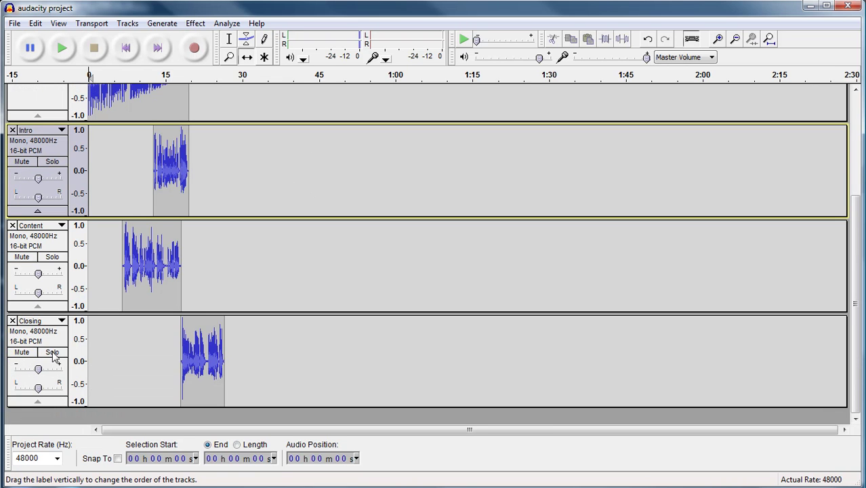
# Step: Shift Content to start at Intro's end (~20 s) and Closing at Content's end (~31 s)
pyautogui.click(248, 58)
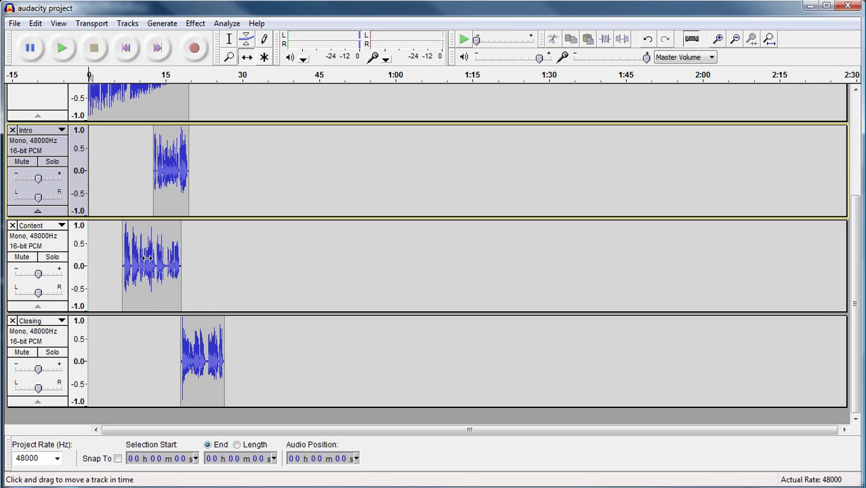
pyautogui.moveTo(149, 256); pyautogui.dragTo(217, 270)
pyautogui.moveTo(205, 368); pyautogui.dragTo(269, 378)
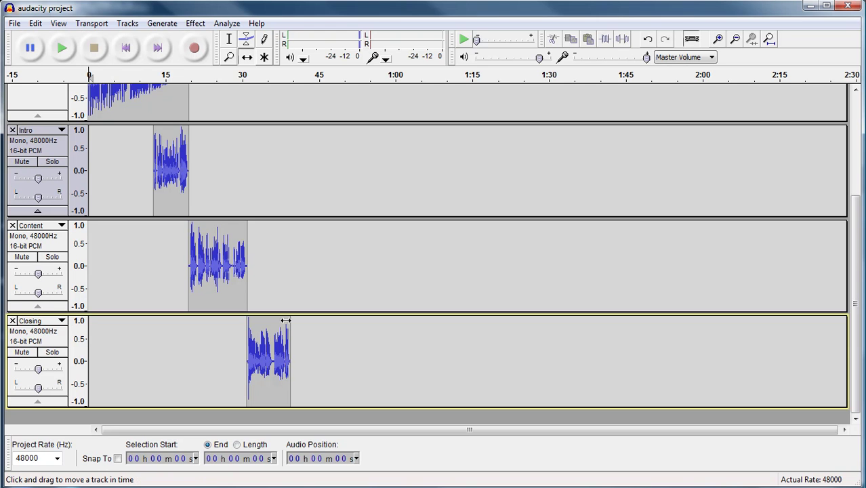
pyautogui.click(229, 41)
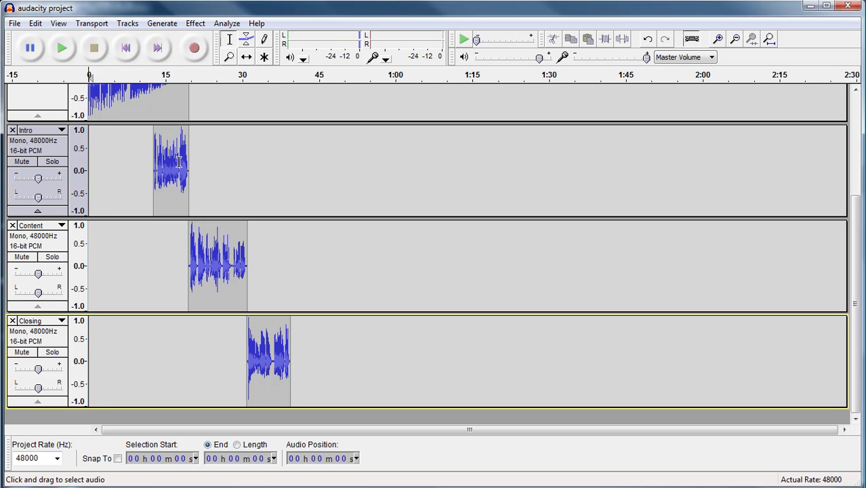
pyautogui.click(180, 161)
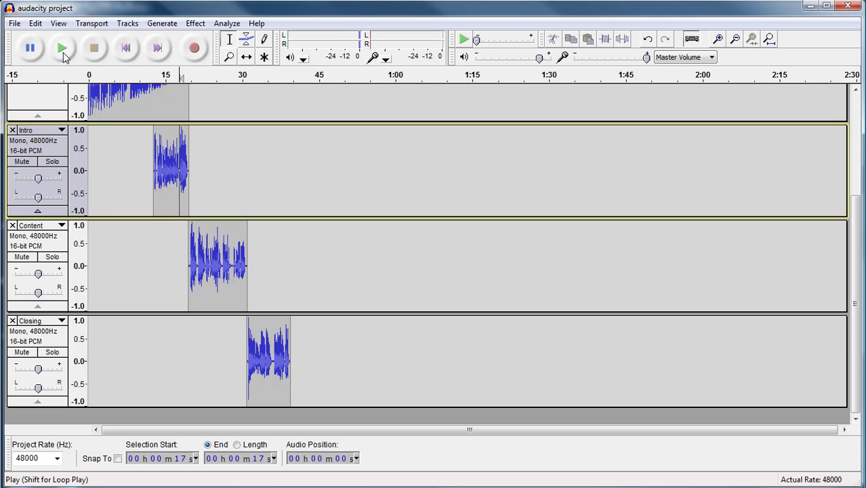
pyautogui.click(63, 51)
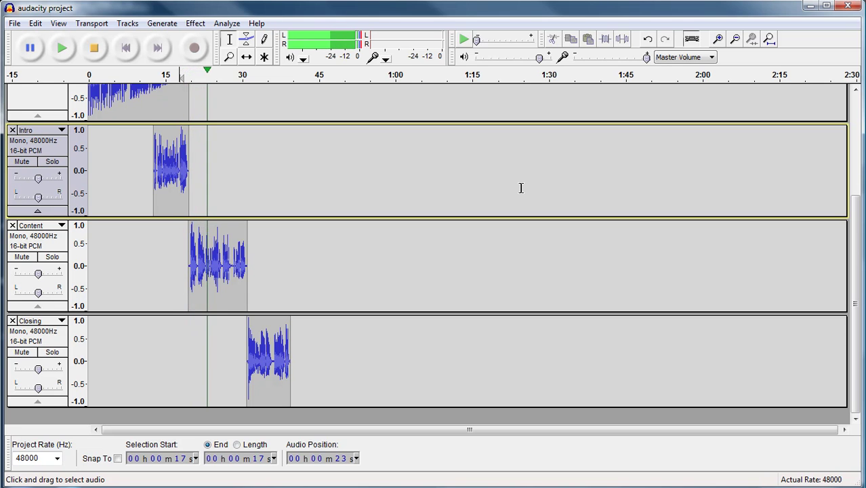
pyautogui.press('space')
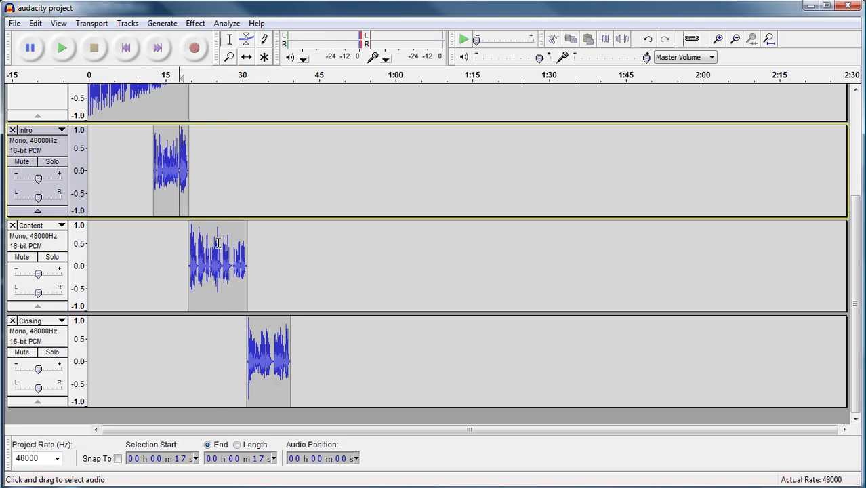
pyautogui.click(239, 292)
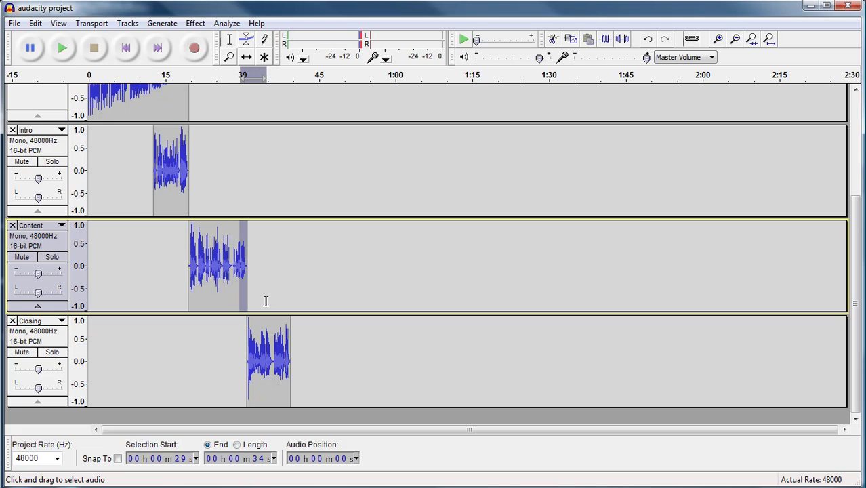
pyautogui.moveTo(239, 293)
pyautogui.mouseDown()
pyautogui.moveTo(265, 285)
pyautogui.moveTo(242, 285)
pyautogui.mouseUp()
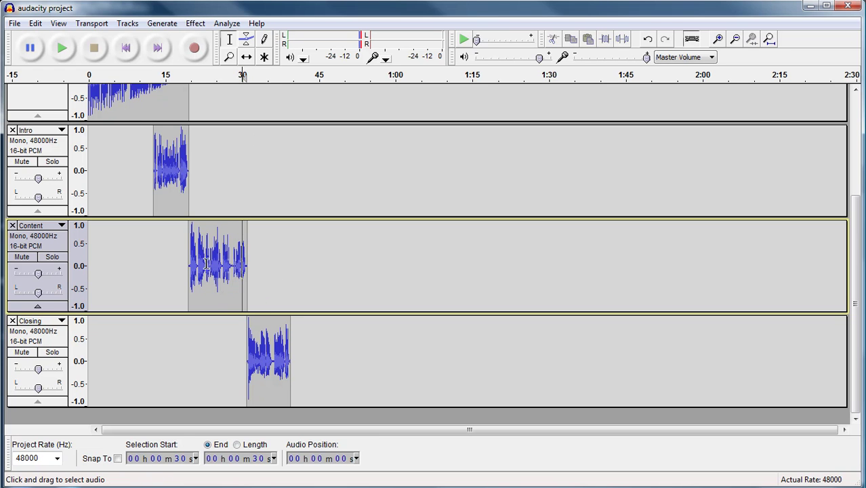
pyautogui.click(237, 272)
pyautogui.click(63, 48)
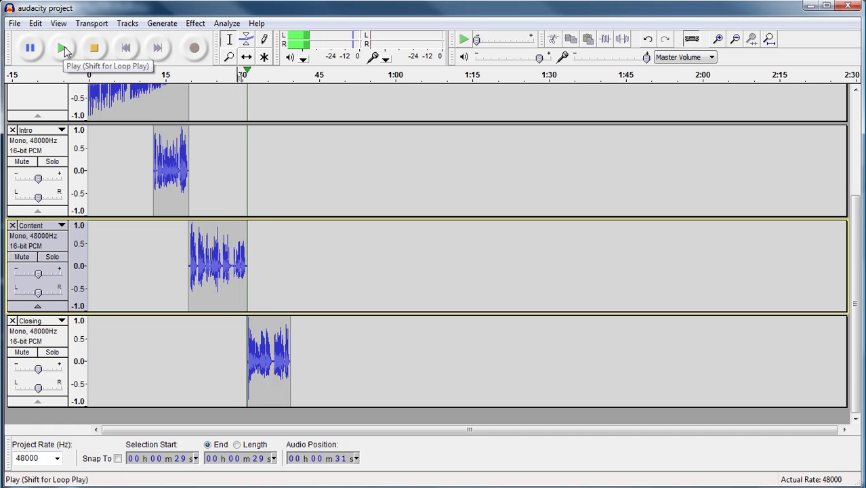
pyautogui.click(98, 54)
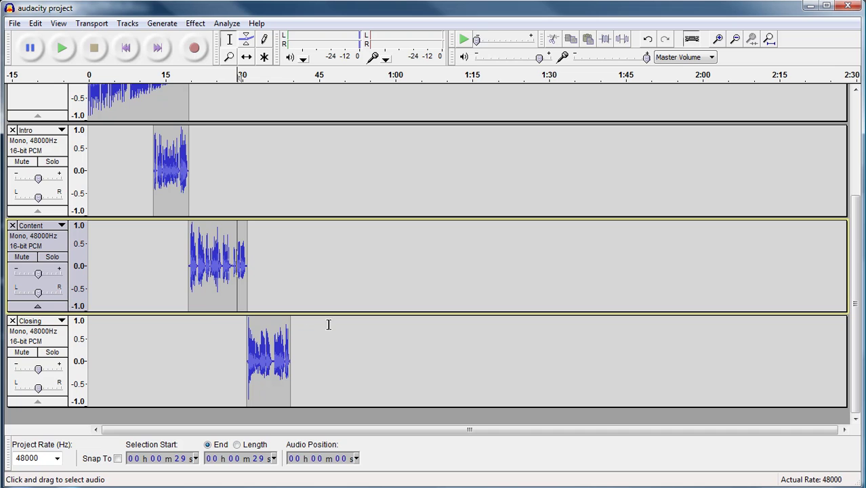
# Step: Import Rocket.mp3 from the music folder as a new stereo track
pyautogui.click(14, 23)
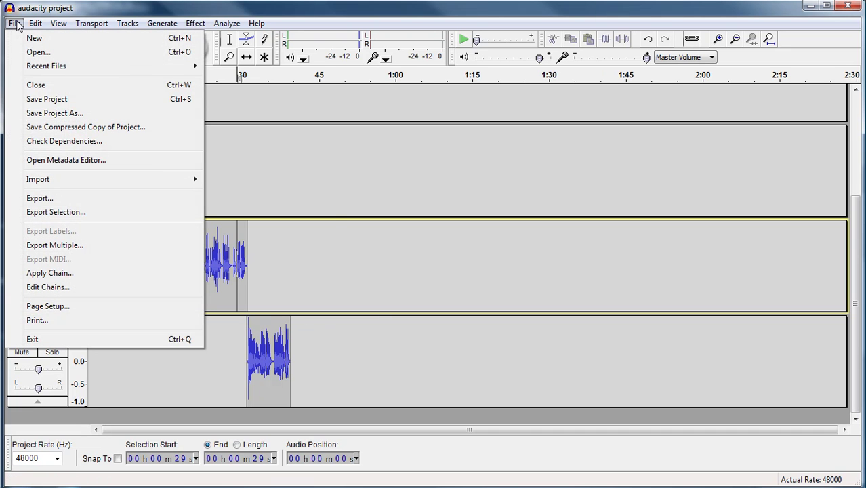
pyautogui.moveTo(40, 182)
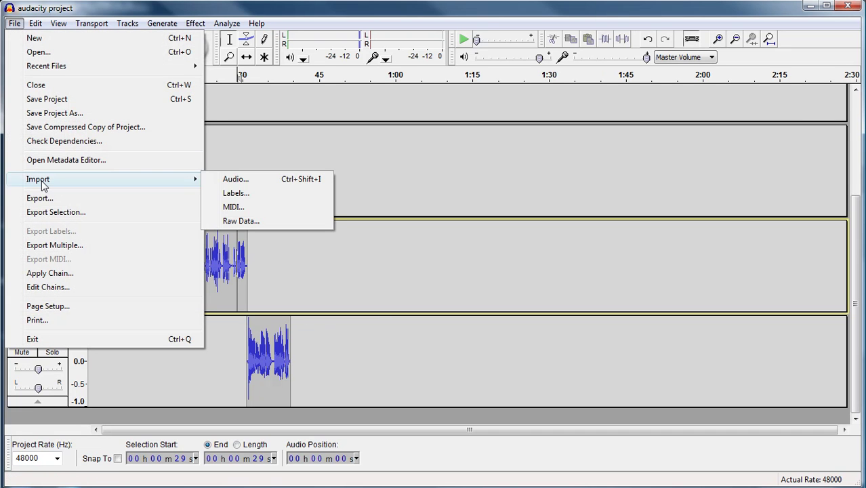
pyautogui.click(232, 181)
pyautogui.click(105, 92)
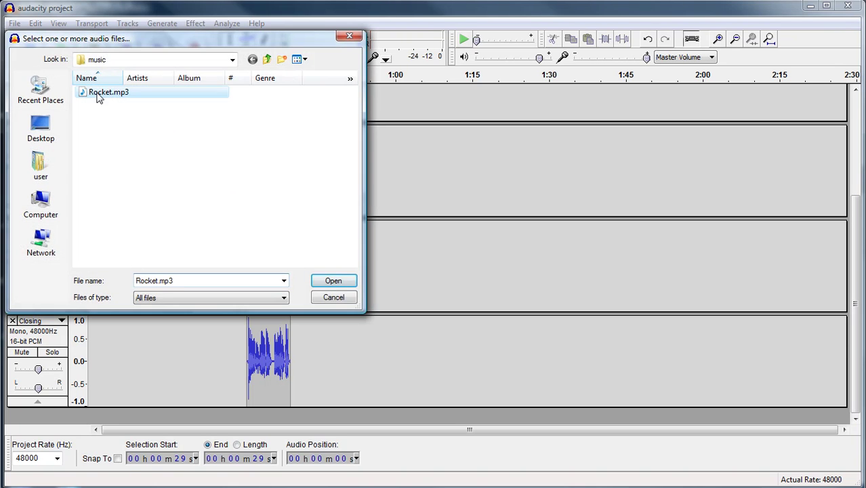
pyautogui.click(330, 280)
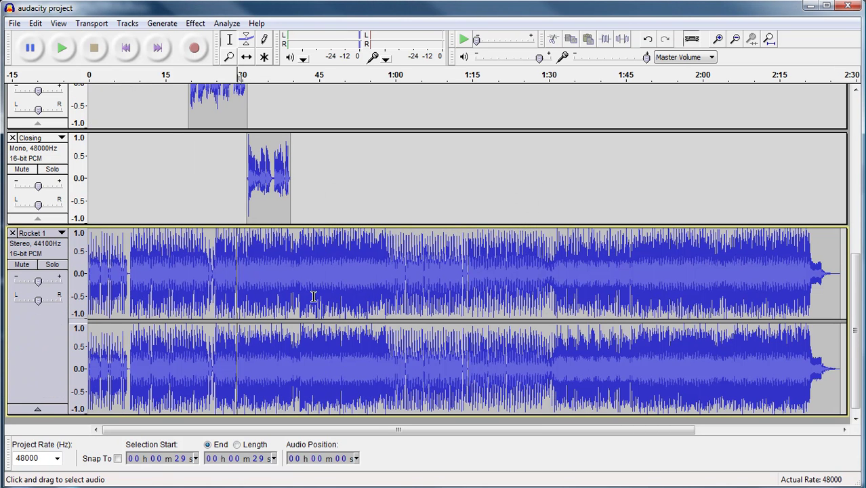
# Step: Shift Rocket 1 to start at about 31 s with Closing, then zoom in around that point
pyautogui.click(247, 56)
pyautogui.moveTo(154, 270); pyautogui.dragTo(311, 295)
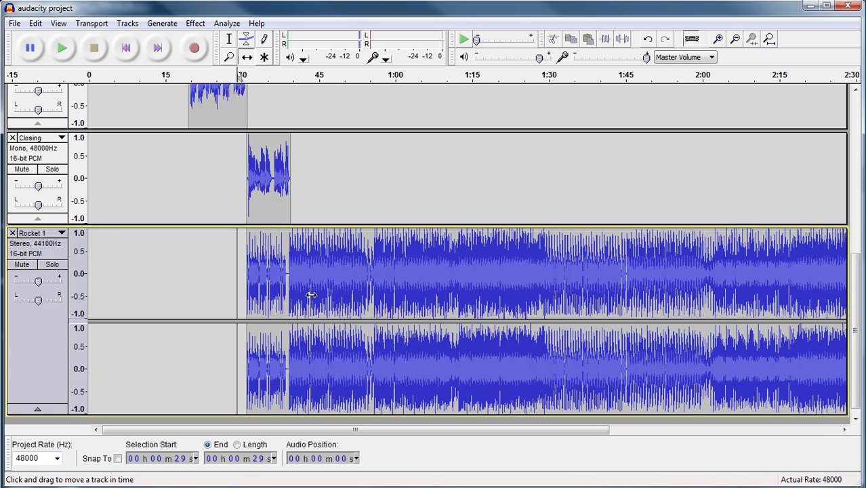
pyautogui.click(229, 57)
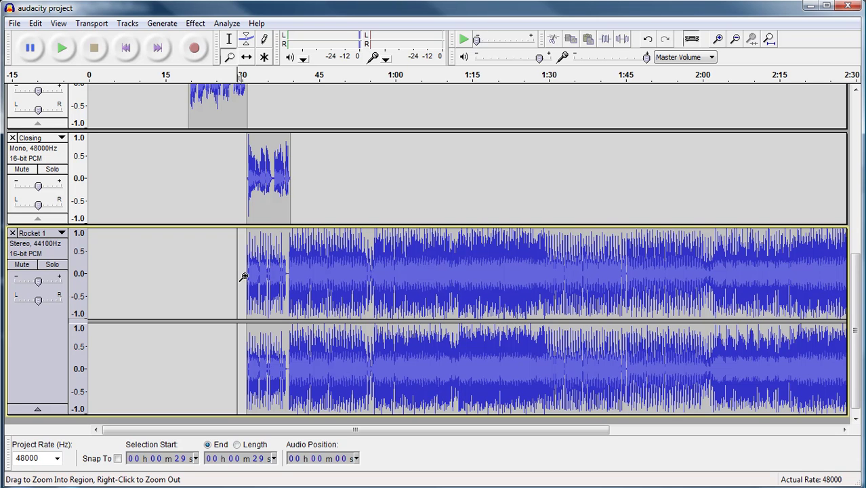
pyautogui.click(251, 228)
pyautogui.click(246, 215)
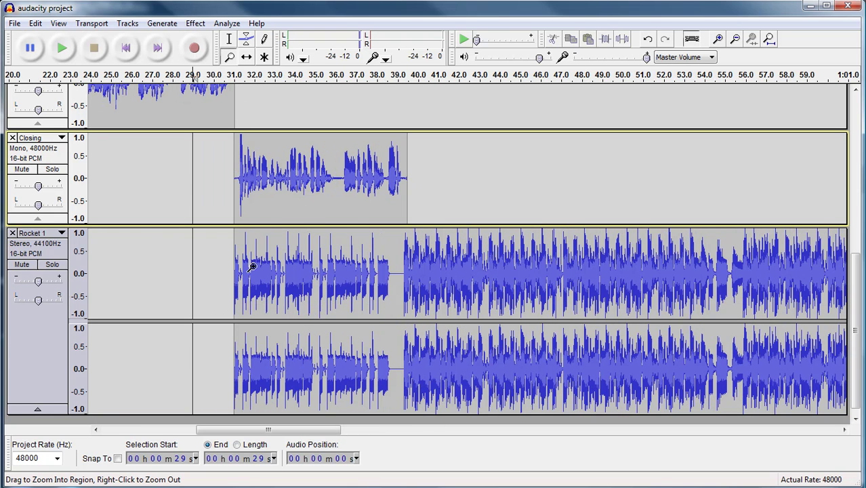
# Step: Apply Fade In to Rocket 1 from 31 s to 39 s
pyautogui.click(230, 39)
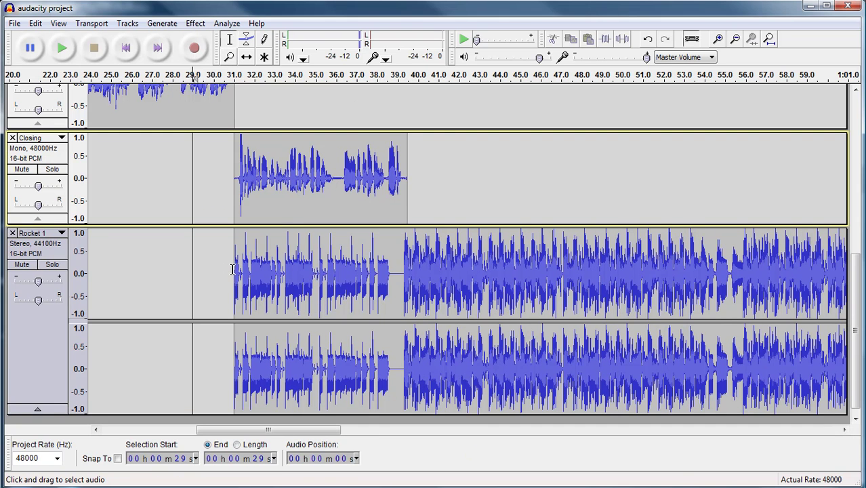
pyautogui.moveTo(233, 269); pyautogui.dragTo(412, 297)
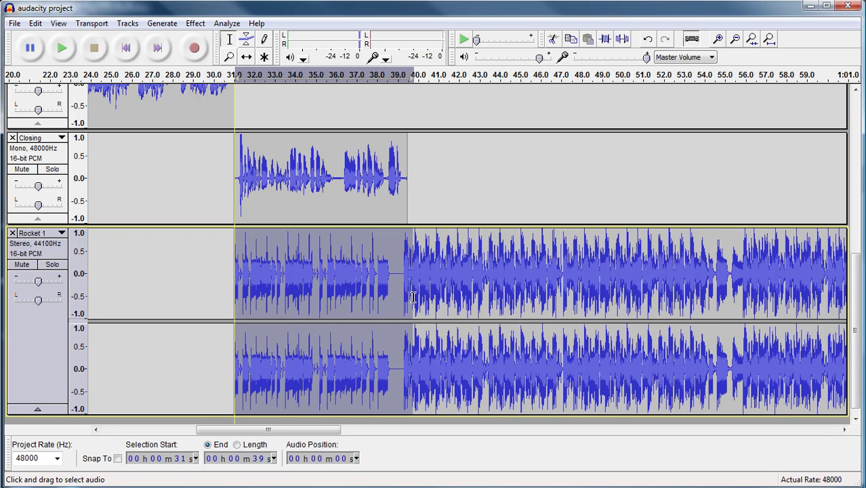
pyautogui.moveTo(412, 297); pyautogui.dragTo(412, 297)
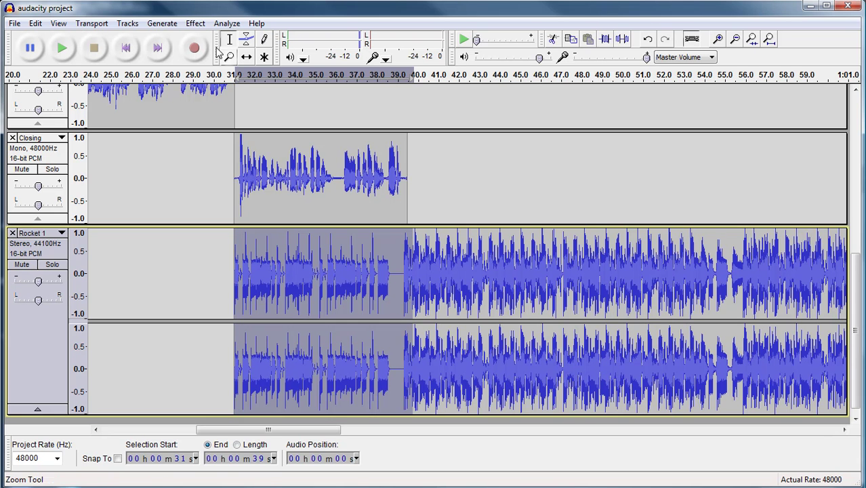
pyautogui.click(196, 24)
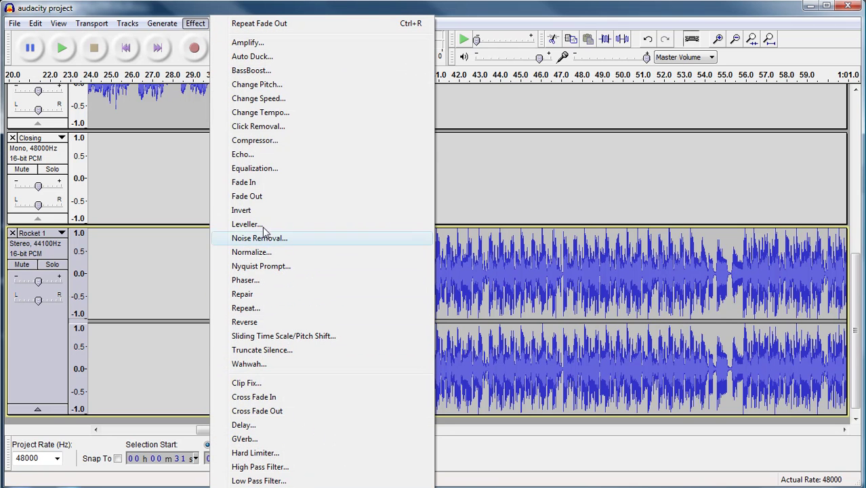
pyautogui.click(263, 189)
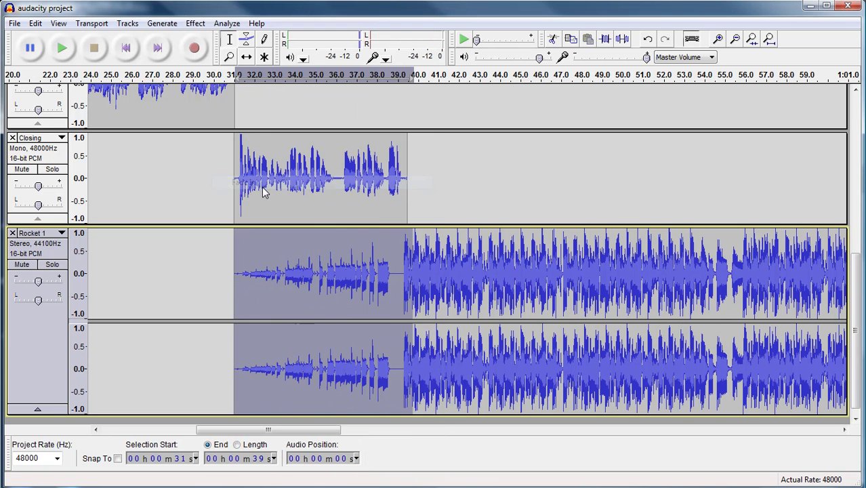
# Step: Scroll and drag the view to inspect the faded-in Rocket 1 music
pyautogui.scroll(4, 427, 247)
pyautogui.scroll(3, 427, 247)
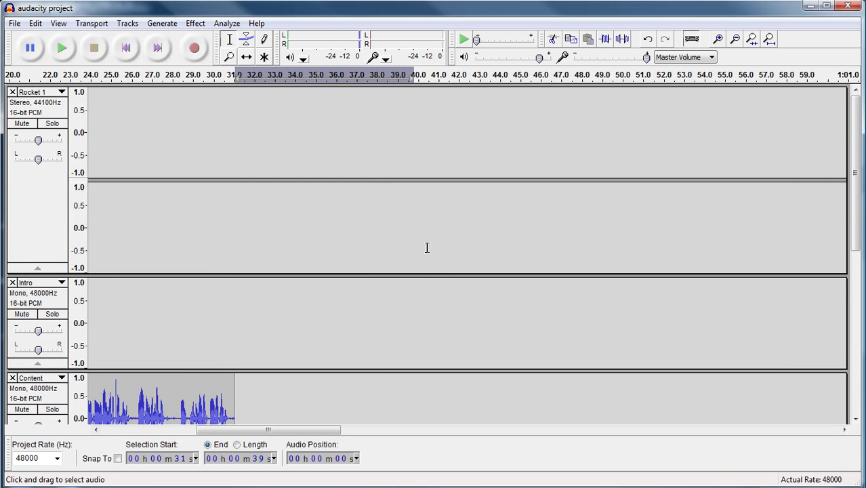
pyautogui.scroll(-10, 426, 246)
pyautogui.scroll(10, 426, 245)
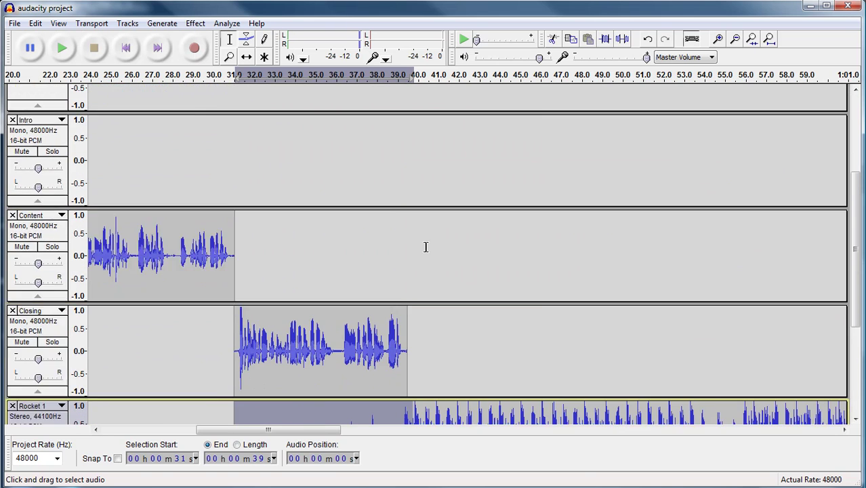
pyautogui.moveTo(309, 432); pyautogui.dragTo(112, 440)
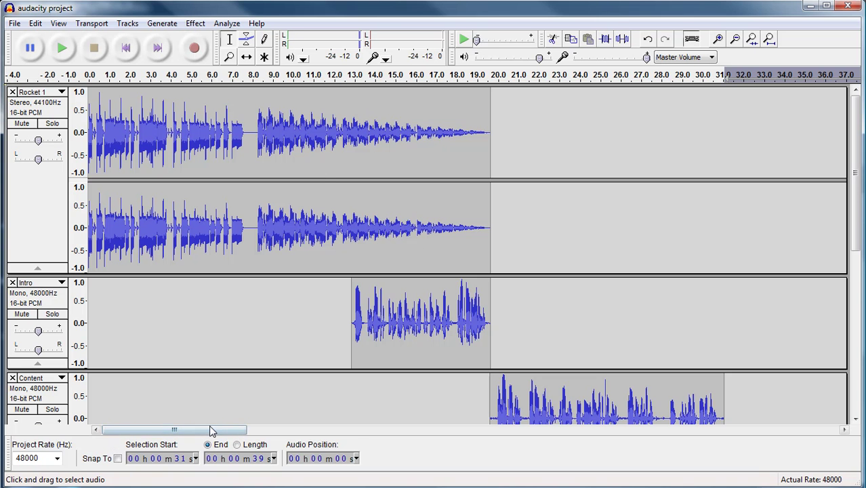
pyautogui.moveTo(234, 431); pyautogui.dragTo(296, 419)
pyautogui.scroll(-10, 396, 315)
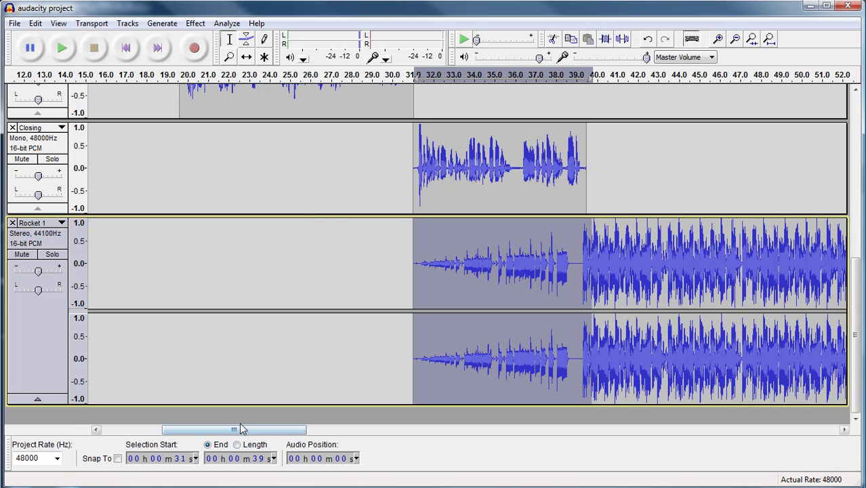
pyautogui.moveTo(239, 430); pyautogui.dragTo(292, 444)
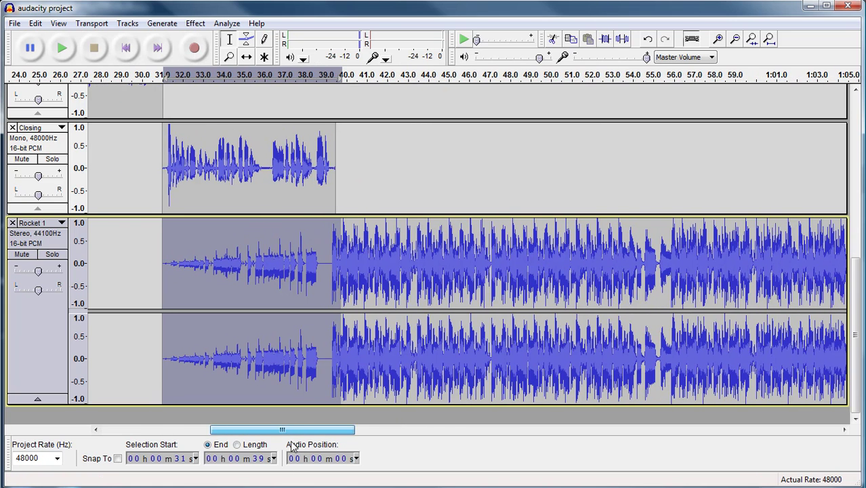
pyautogui.click(155, 105)
pyautogui.click(61, 47)
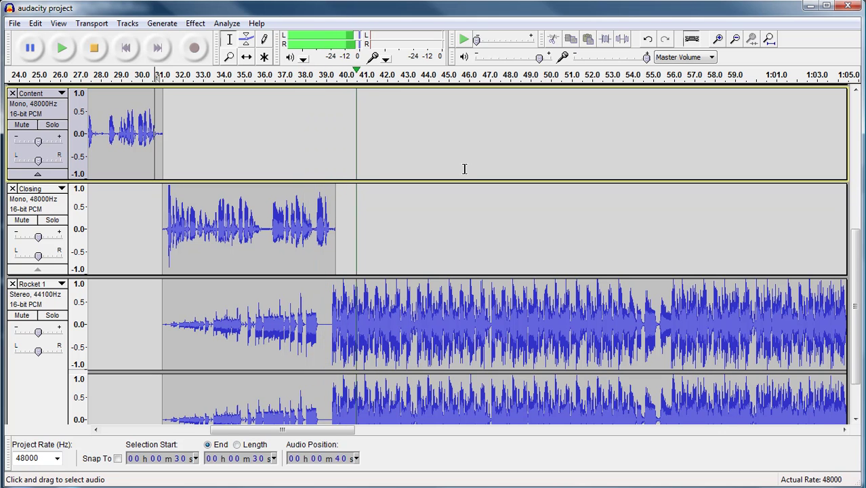
pyautogui.click(94, 48)
pyautogui.scroll(-3, 582, 280)
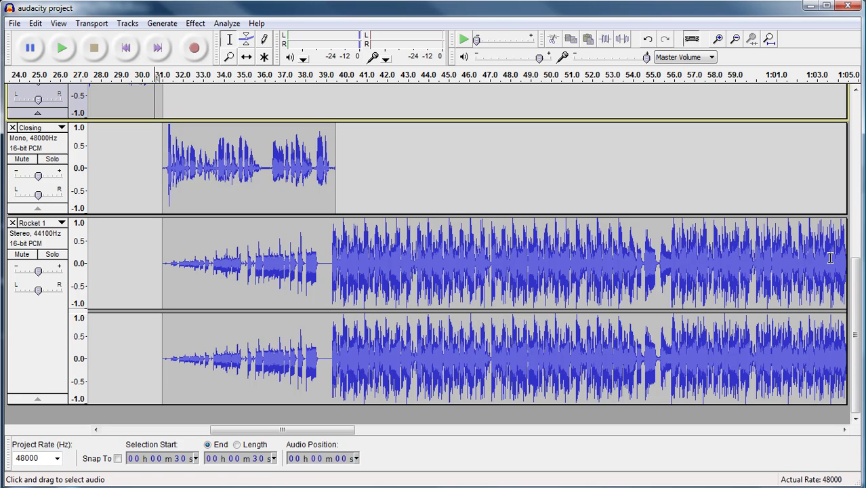
# Step: Apply Fade Out to Rocket 1 from 43 s to 45 s
pyautogui.click(415, 261)
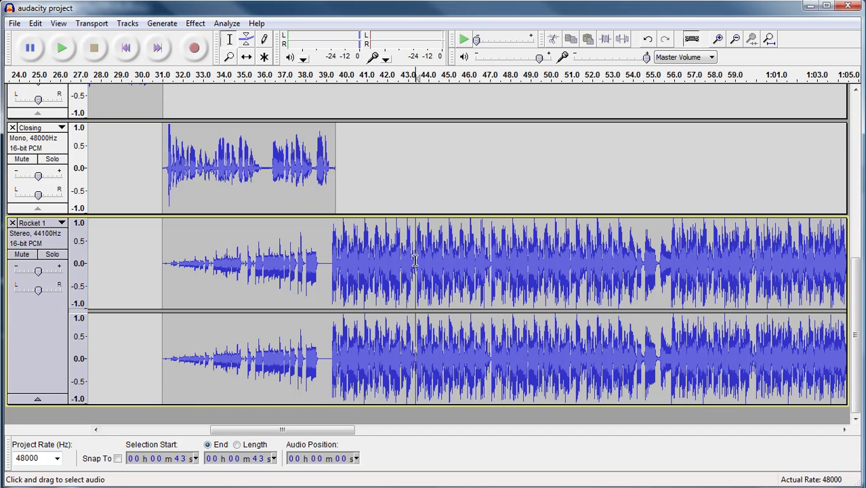
pyautogui.moveTo(420, 260); pyautogui.dragTo(439, 285)
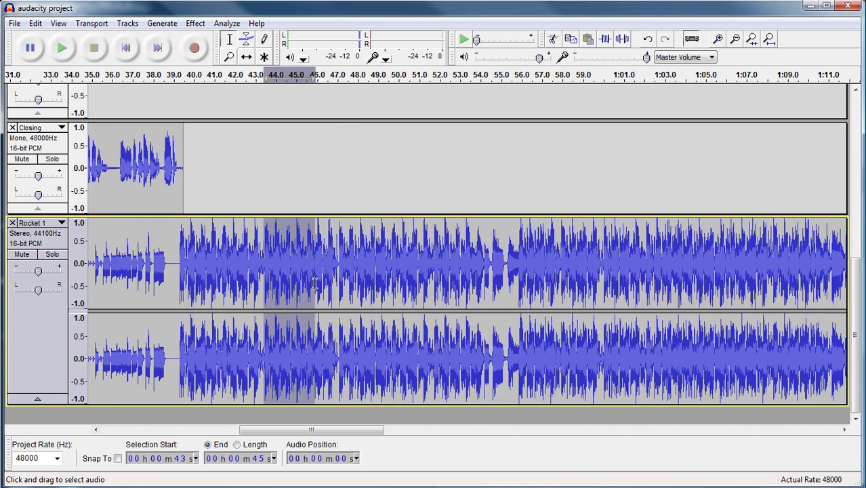
pyautogui.moveTo(315, 283); pyautogui.dragTo(299, 294)
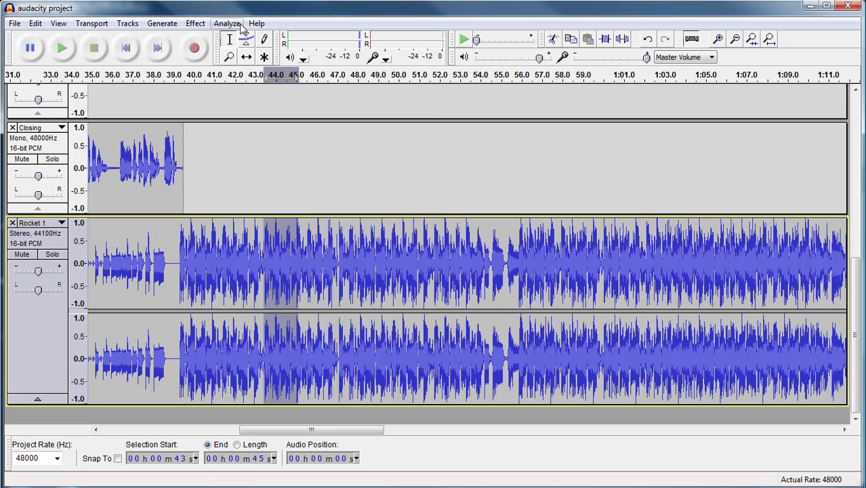
pyautogui.click(196, 24)
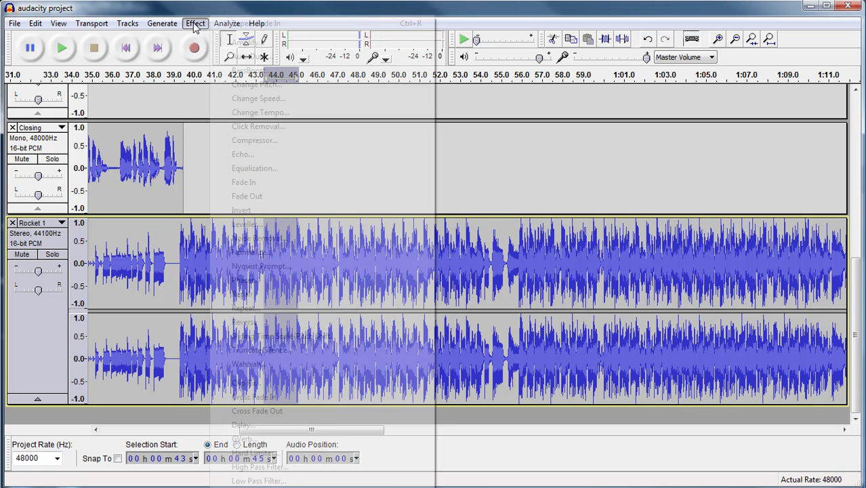
pyautogui.click(261, 196)
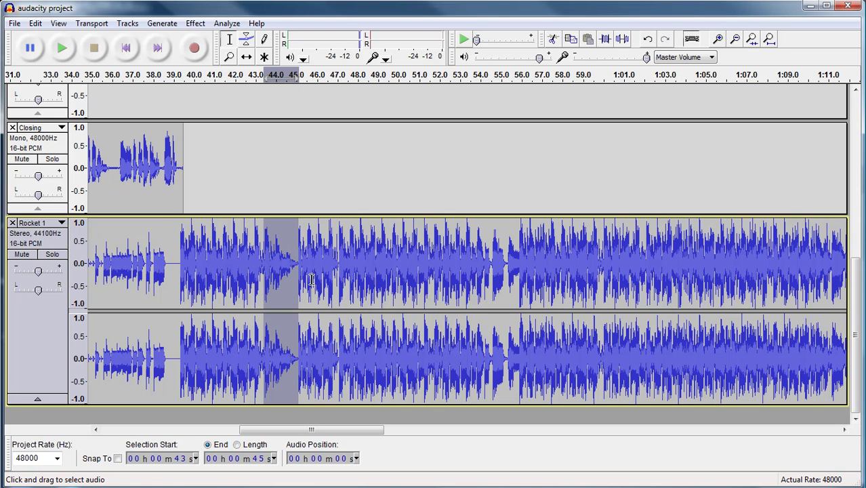
# Step: Delete all Rocket 1 music from 45 s to the end of the track
pyautogui.click(330, 265)
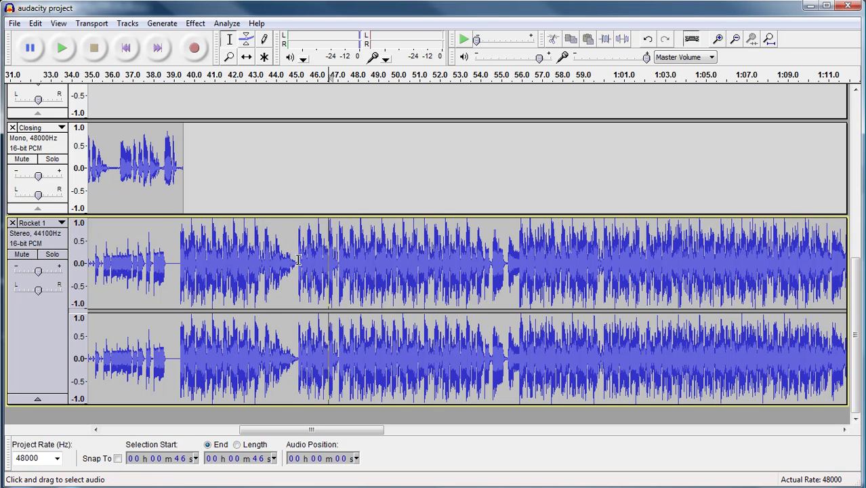
pyautogui.moveTo(297, 261); pyautogui.dragTo(865, 264)
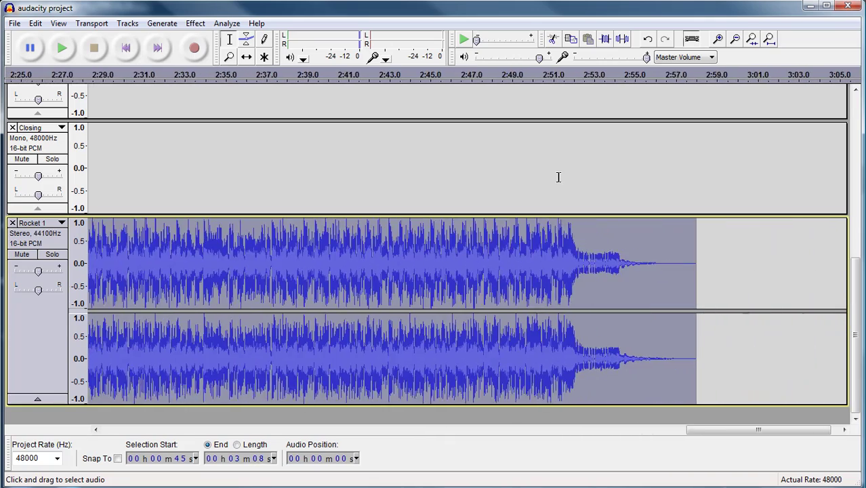
pyautogui.press('Delete')
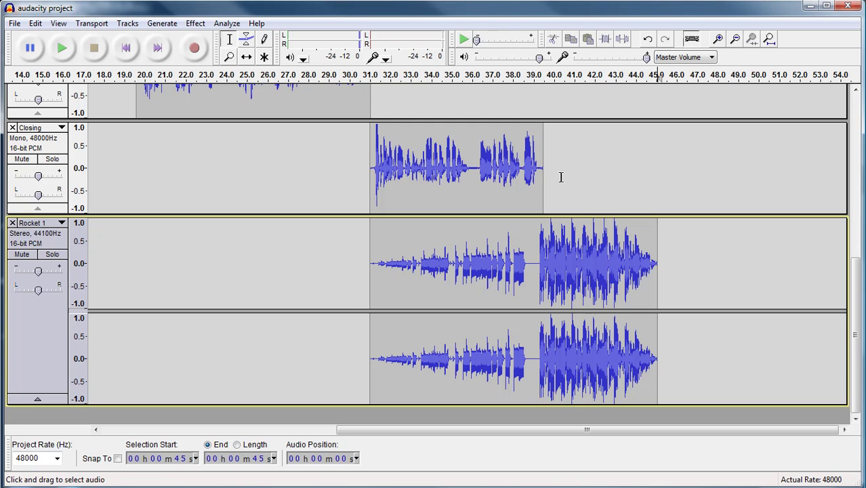
pyautogui.click(229, 57)
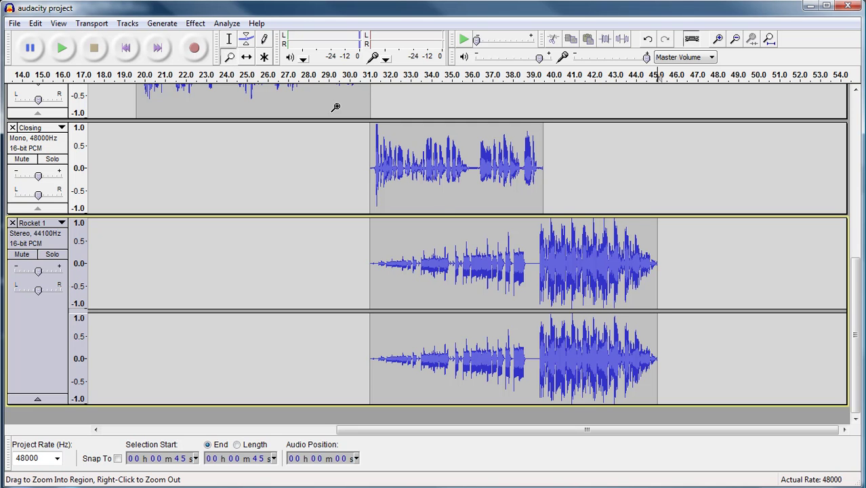
pyautogui.click(229, 39)
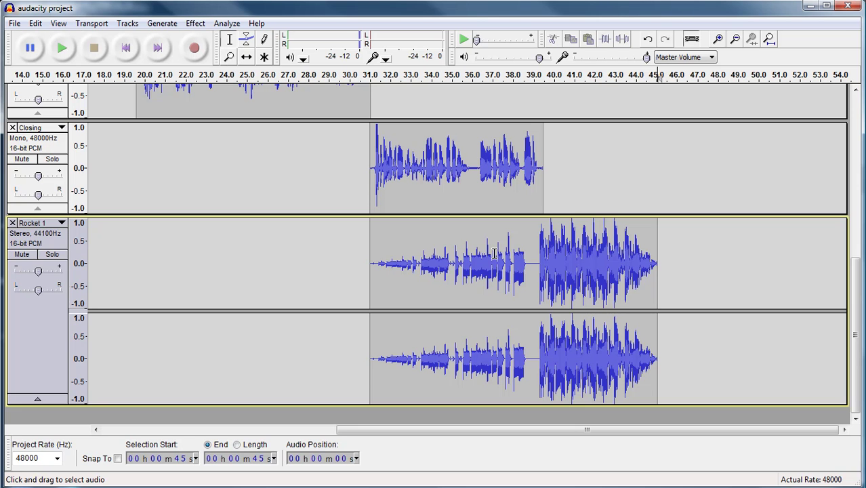
pyautogui.click(447, 193)
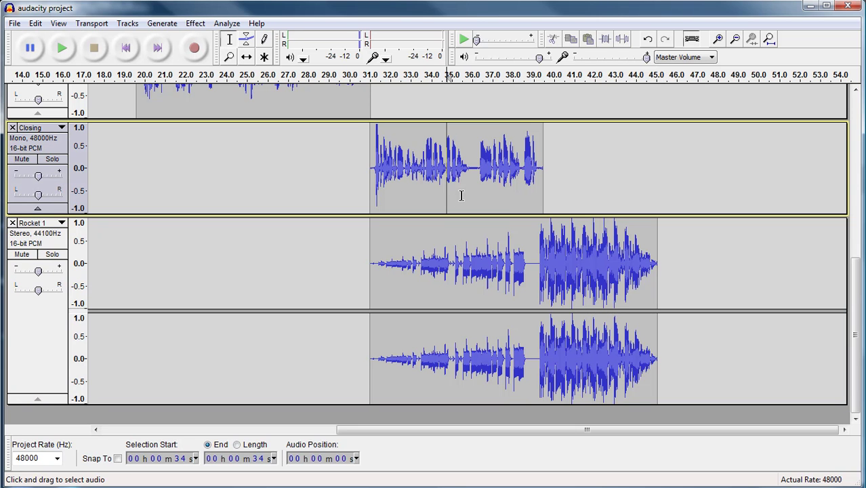
pyautogui.click(510, 183)
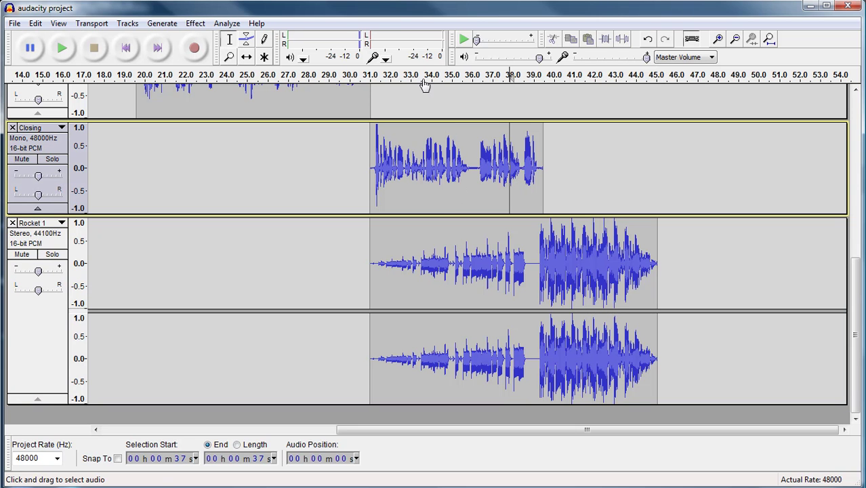
pyautogui.click(61, 49)
pyautogui.scroll(5, 607, 273)
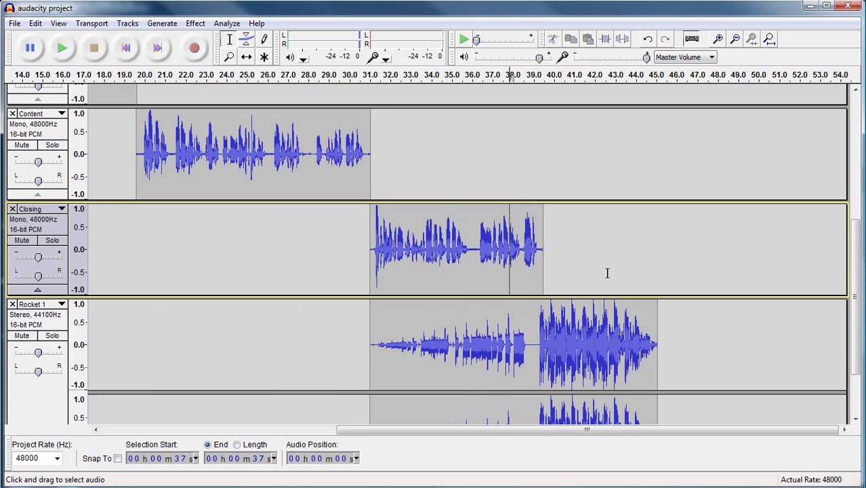
pyautogui.scroll(3, 607, 273)
pyautogui.scroll(-4, 607, 275)
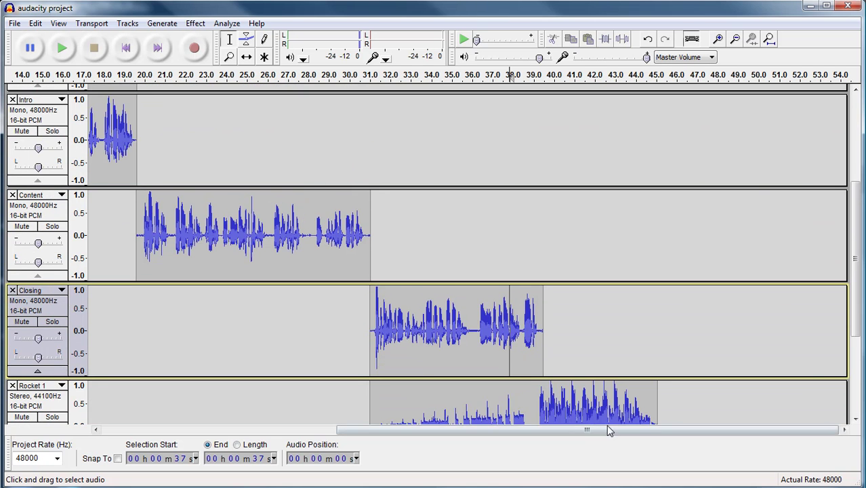
pyautogui.moveTo(608, 430); pyautogui.dragTo(358, 430)
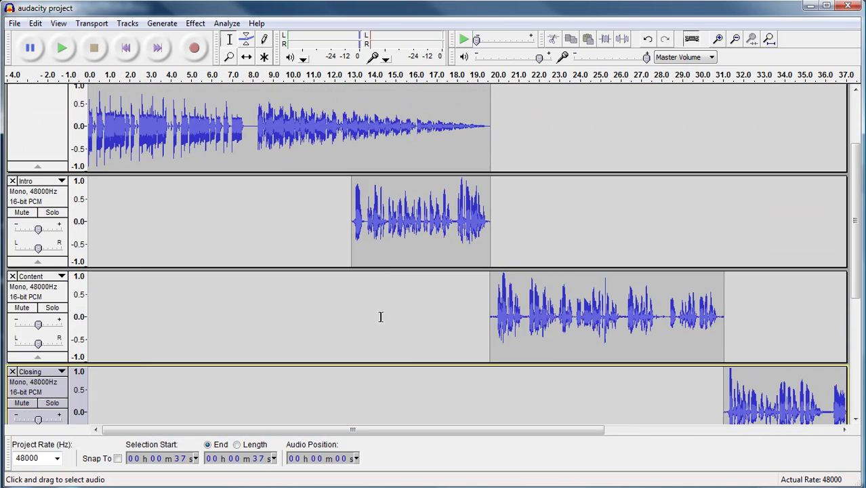
pyautogui.scroll(3, 381, 315)
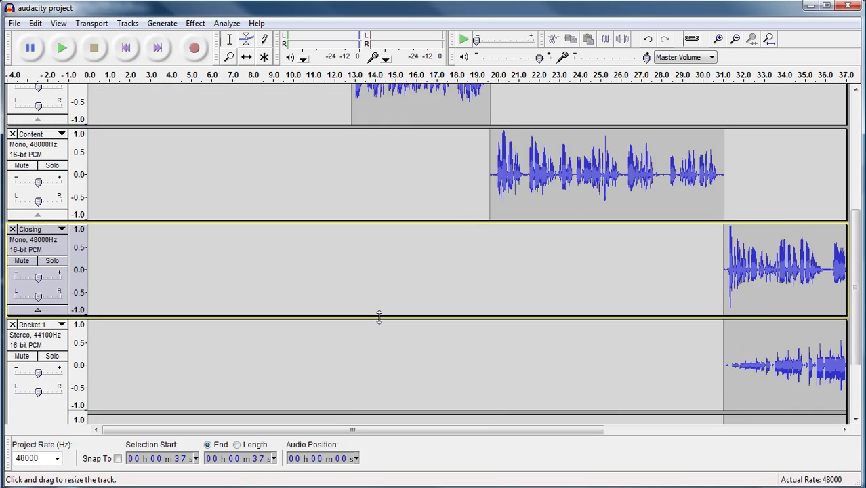
pyautogui.scroll(-3, 379, 316)
pyautogui.scroll(4, 379, 315)
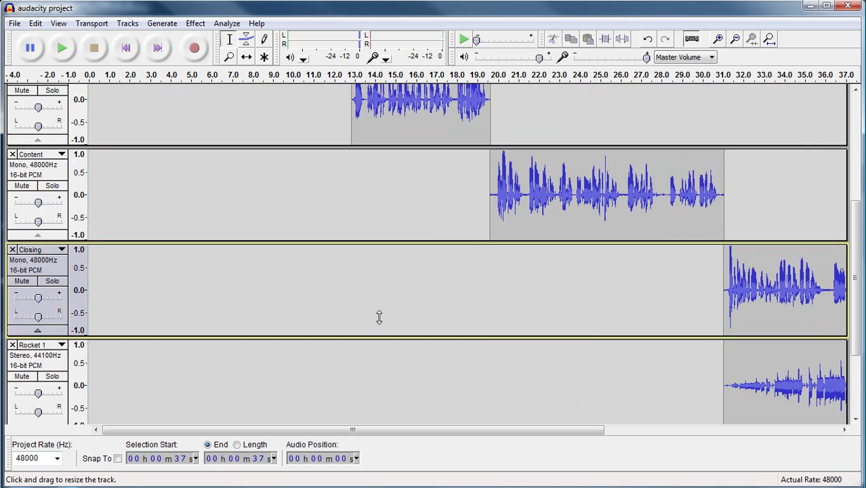